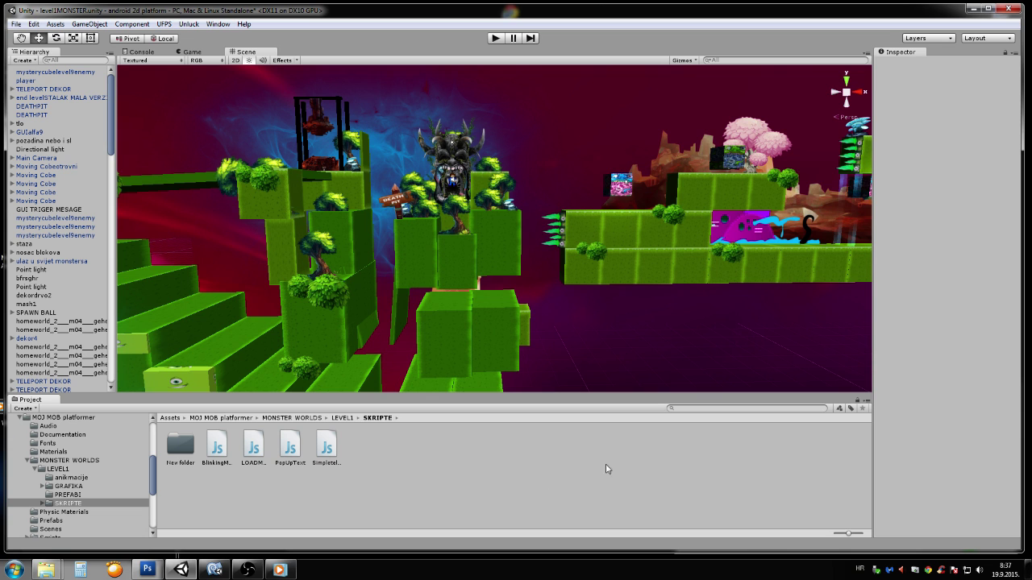
Zoom and pan the Scene view close onto the pink patterned cube beside the spiked green platforms
{"action": "scroll", "coordinate": [541, 212], "scroll_direction": "up", "scroll_amount": 3}
{"action": "scroll", "coordinate": [564, 234], "scroll_direction": "up", "scroll_amount": 4}
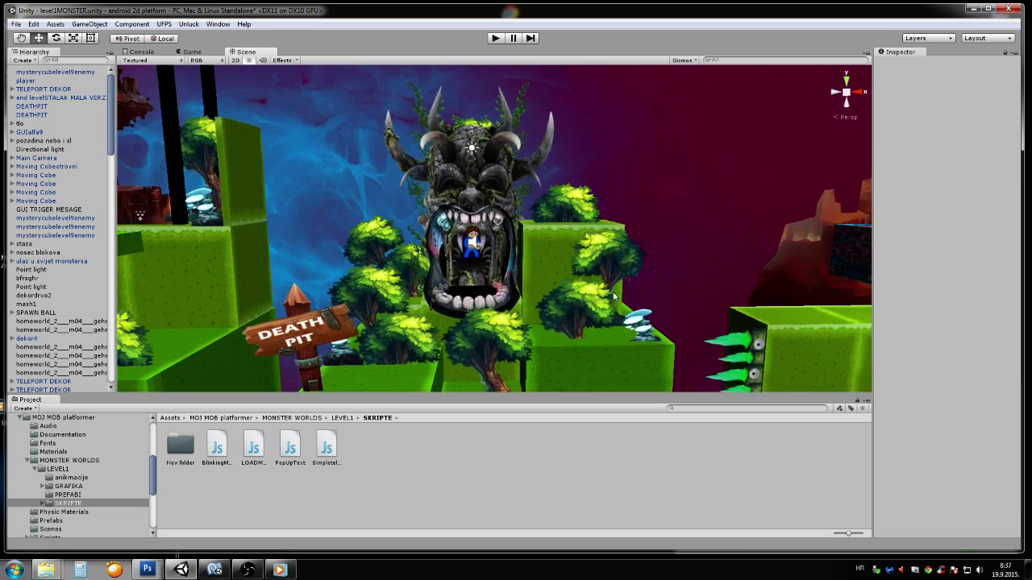
{"action": "scroll", "coordinate": [610, 280], "scroll_direction": "up", "scroll_amount": 3}
{"action": "middle_click_drag", "start_coordinate": [696, 247], "coordinate": [352, 221]}
{"action": "middle_click_drag", "start_coordinate": [235, 220], "coordinate": [387, 226]}
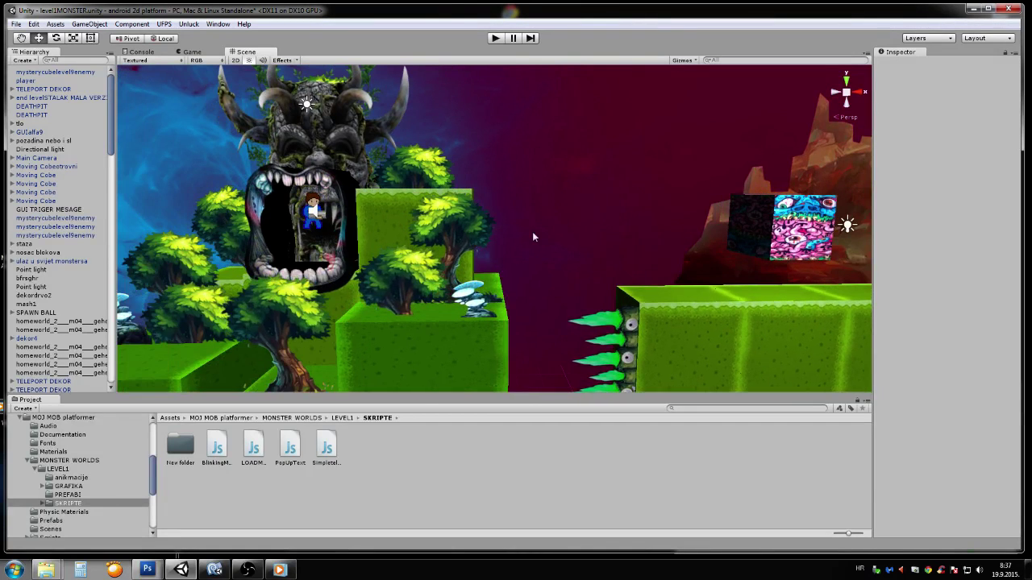
{"action": "middle_click_drag", "start_coordinate": [532, 231], "coordinate": [304, 230]}
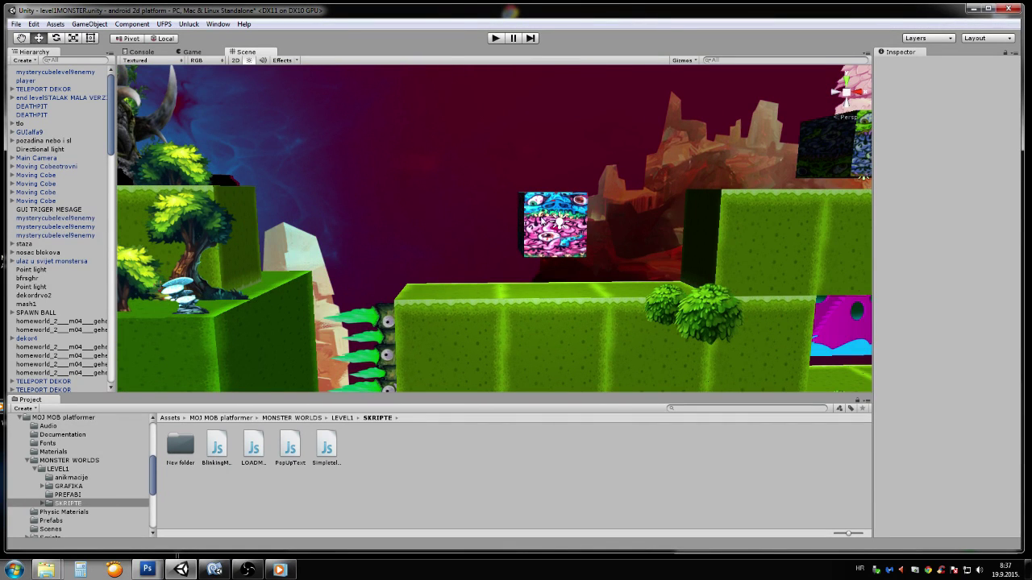
{"action": "scroll", "coordinate": [521, 167], "scroll_direction": "up", "scroll_amount": 2}
{"action": "middle_click_drag", "start_coordinate": [524, 210], "coordinate": [533, 246]}
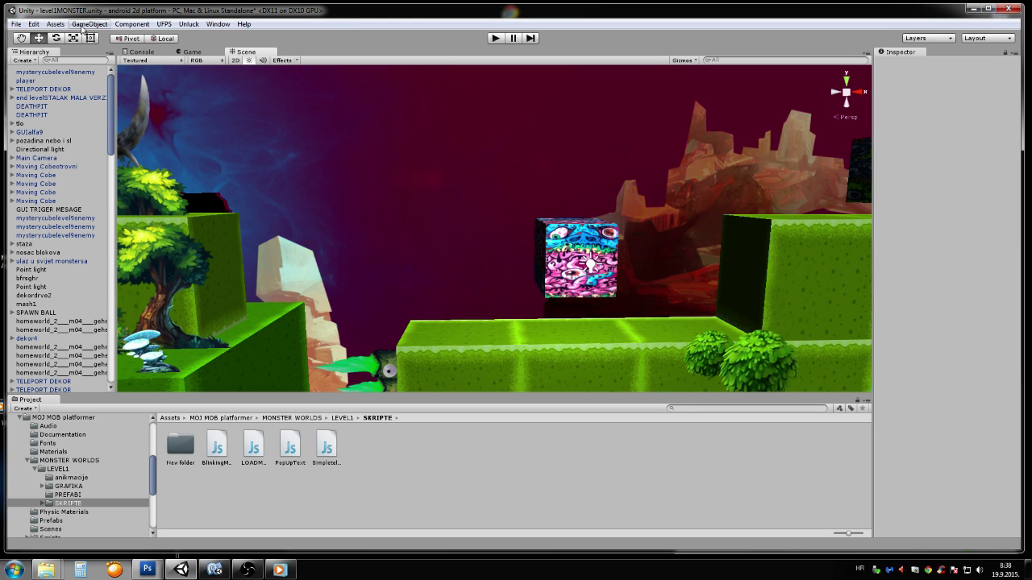
Create an empty GameObject and rename it popuptext
{"action": "left_click", "coordinate": [83, 29]}
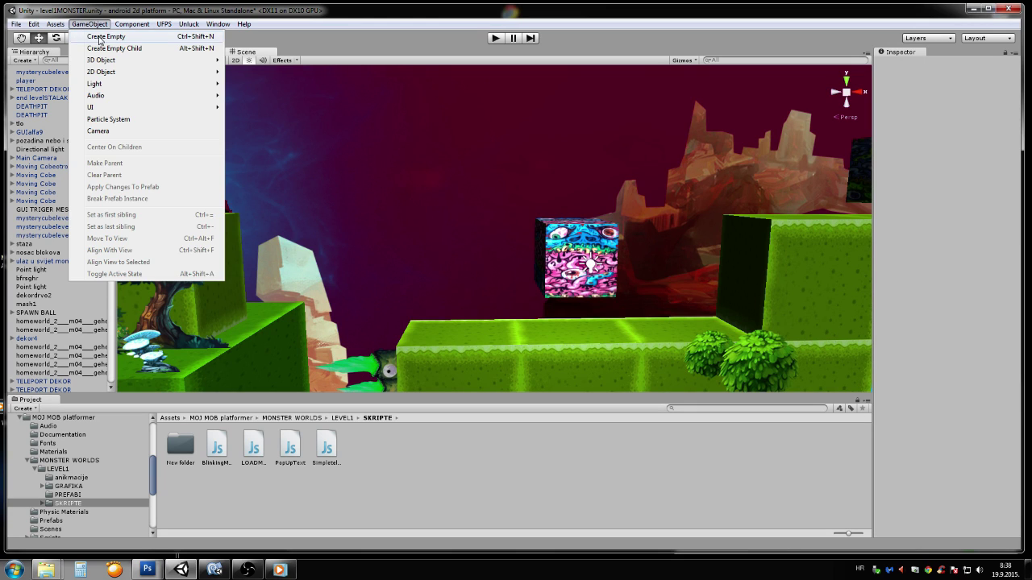
{"action": "left_click", "coordinate": [99, 37]}
{"action": "scroll", "coordinate": [78, 275], "scroll_direction": "down", "scroll_amount": 5}
{"action": "scroll", "coordinate": [89, 287], "scroll_direction": "down", "scroll_amount": 5}
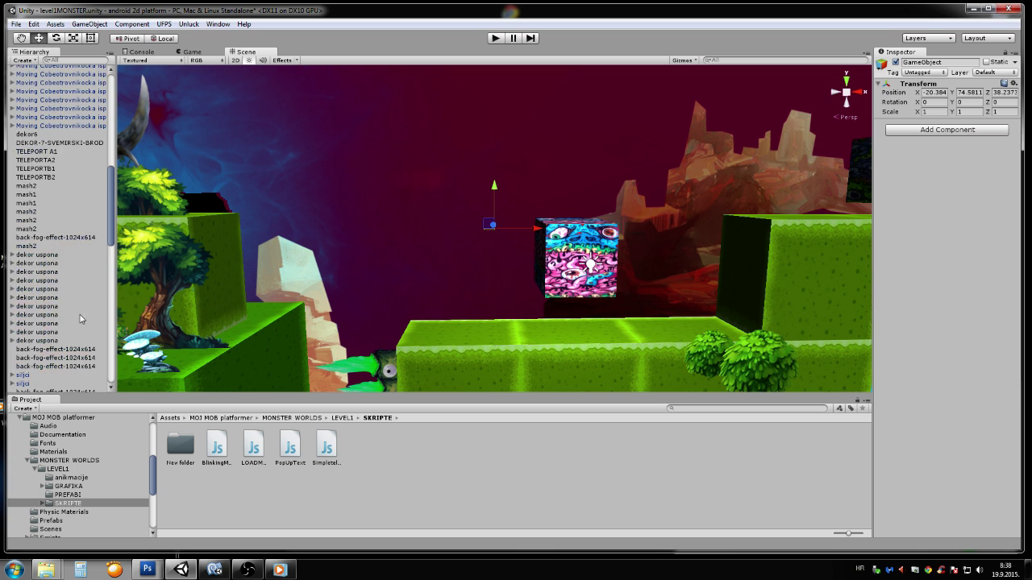
{"action": "scroll", "coordinate": [72, 338], "scroll_direction": "down", "scroll_amount": 5}
{"action": "scroll", "coordinate": [65, 355], "scroll_direction": "down", "scroll_amount": 3}
{"action": "left_click", "coordinate": [50, 387]}
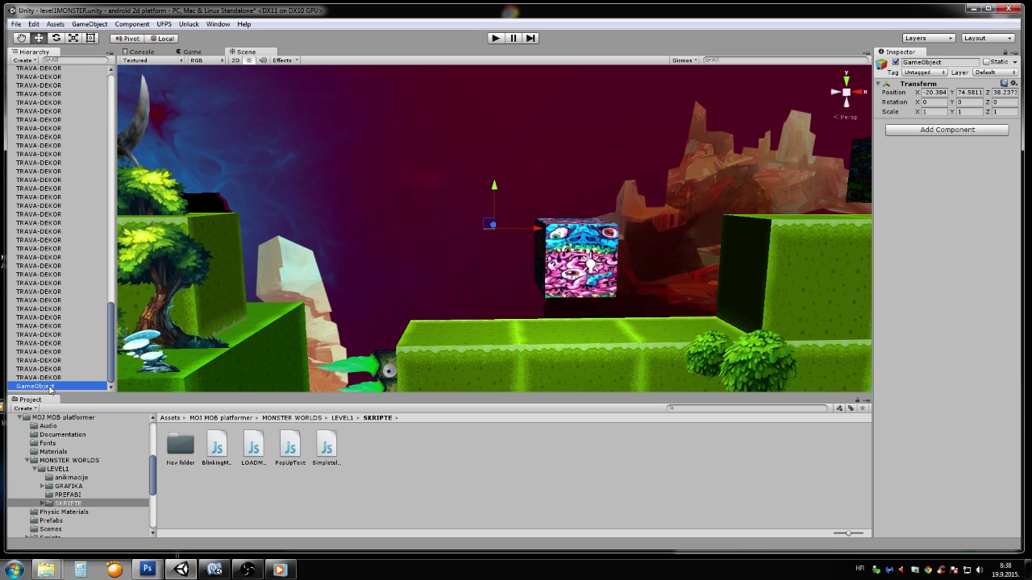
{"action": "left_click", "coordinate": [50, 387]}
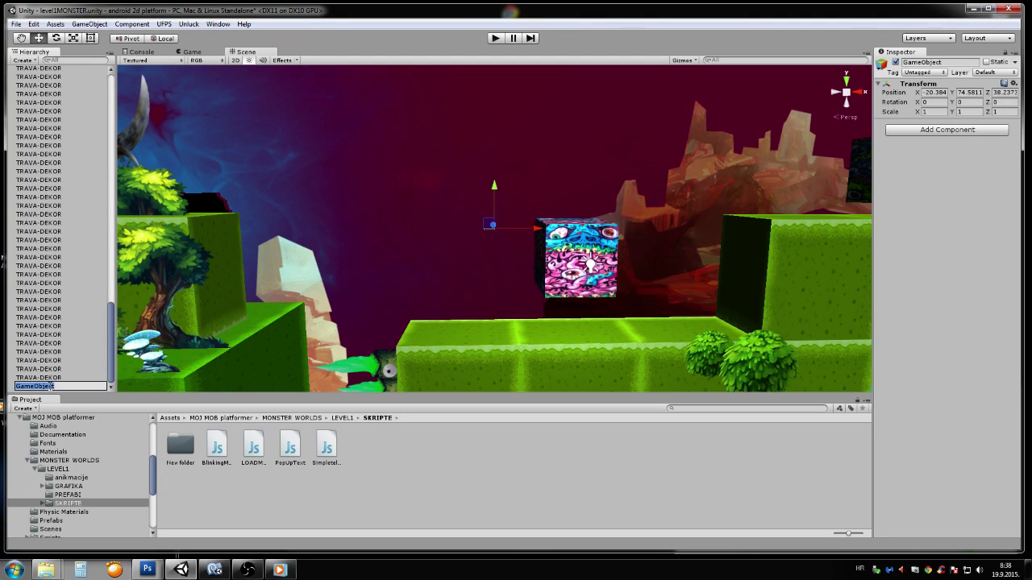
{"action": "type", "text": "popuptext"}
{"action": "key", "text": "Return"}
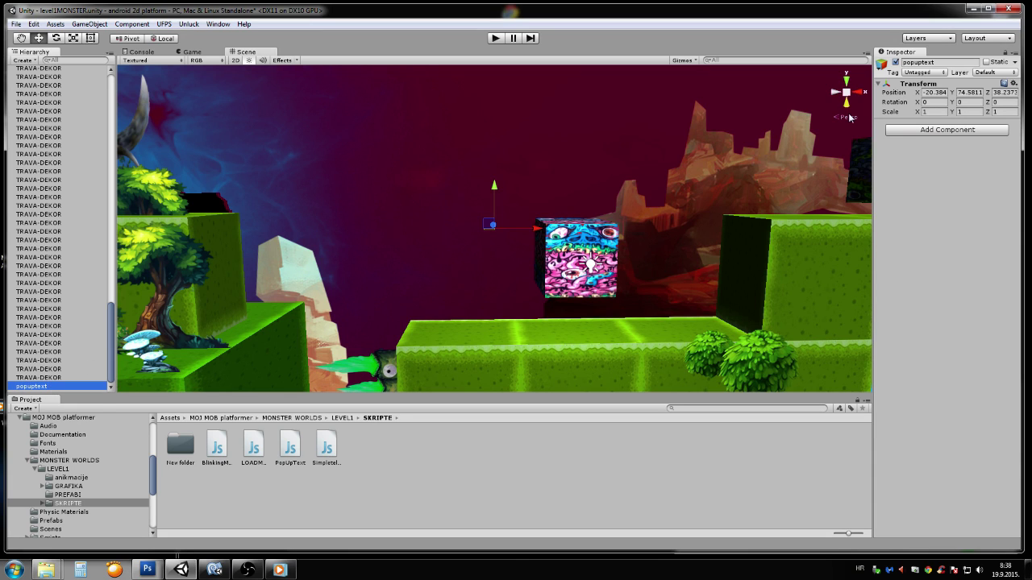
Add a Text Mesh component to popuptext with its text set to 'move me'
{"action": "left_click", "coordinate": [913, 132]}
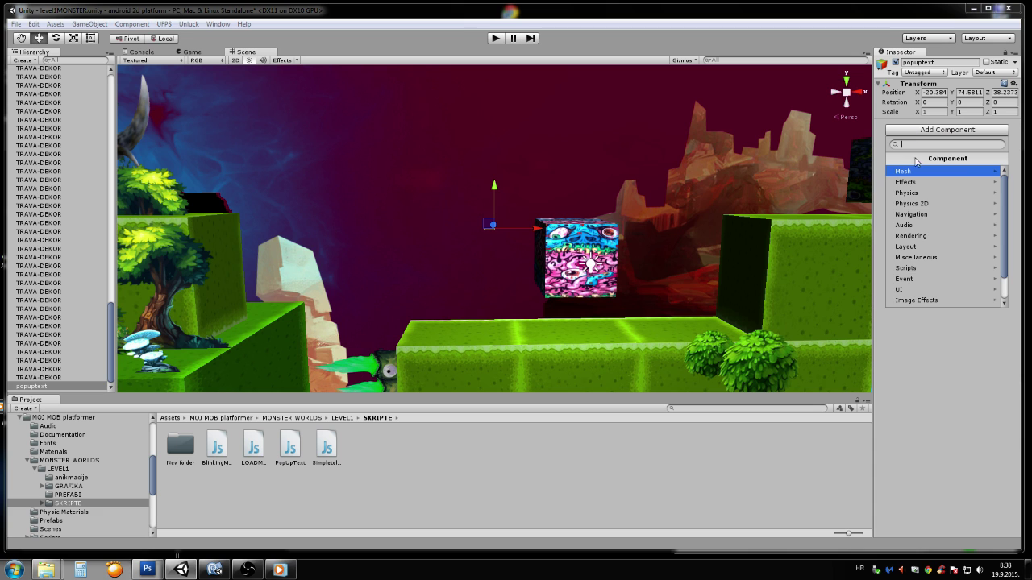
{"action": "left_click", "coordinate": [919, 171]}
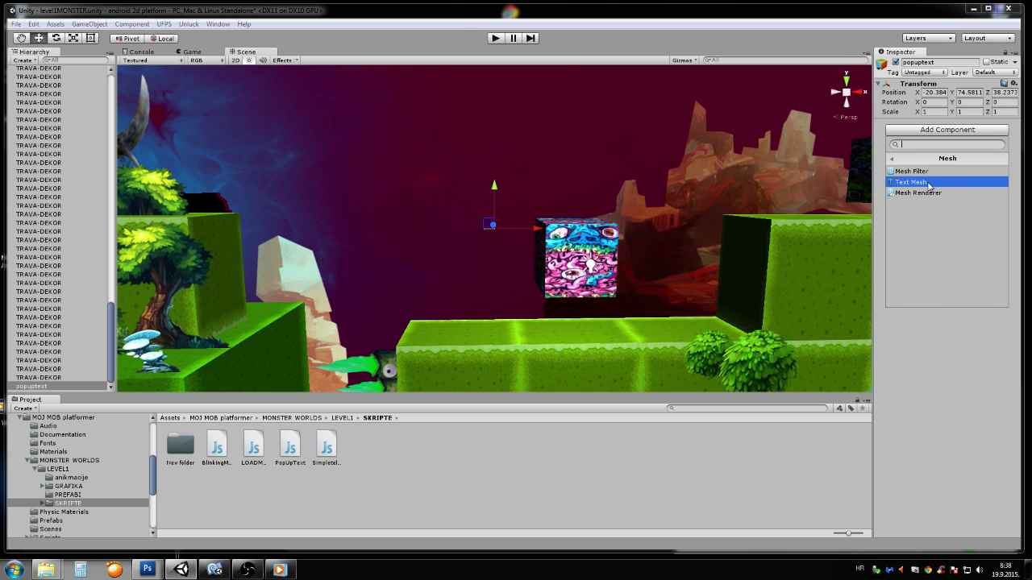
{"action": "left_click", "coordinate": [933, 184]}
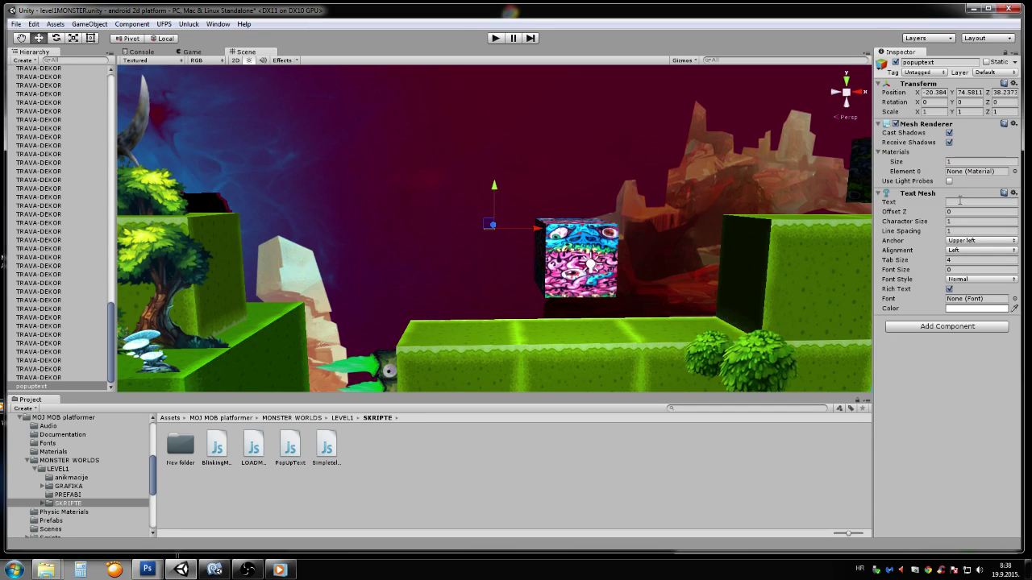
{"action": "left_click", "coordinate": [956, 205]}
{"action": "type", "text": "m"}
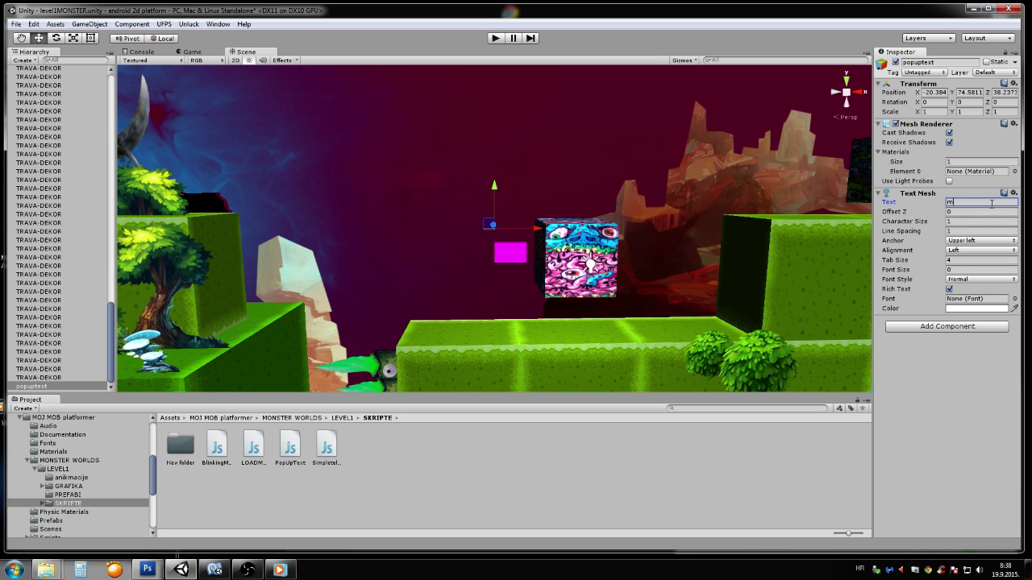
{"action": "type", "text": "ove h"}
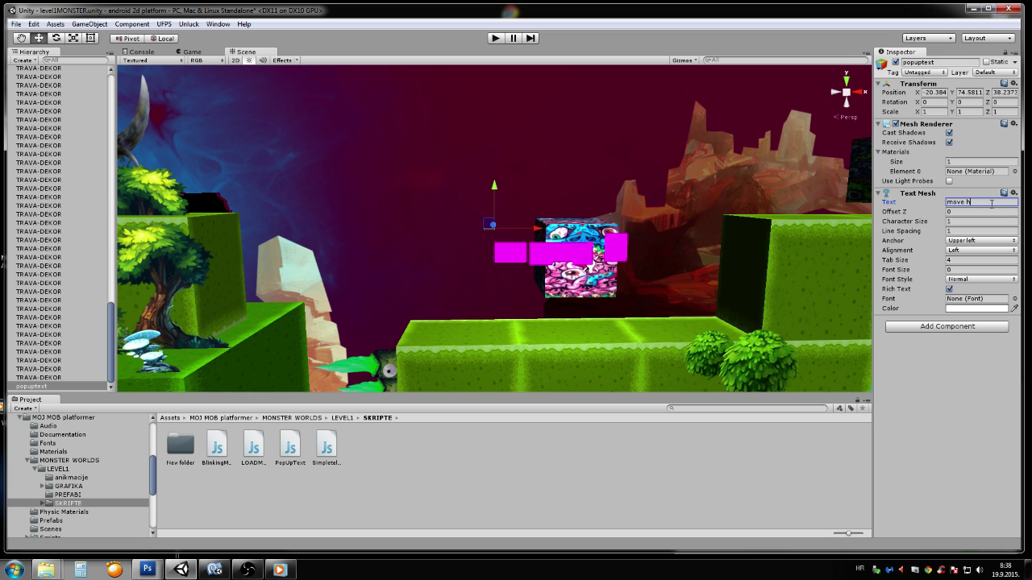
{"action": "key", "text": "BackSpace"}
{"action": "type", "text": "me"}
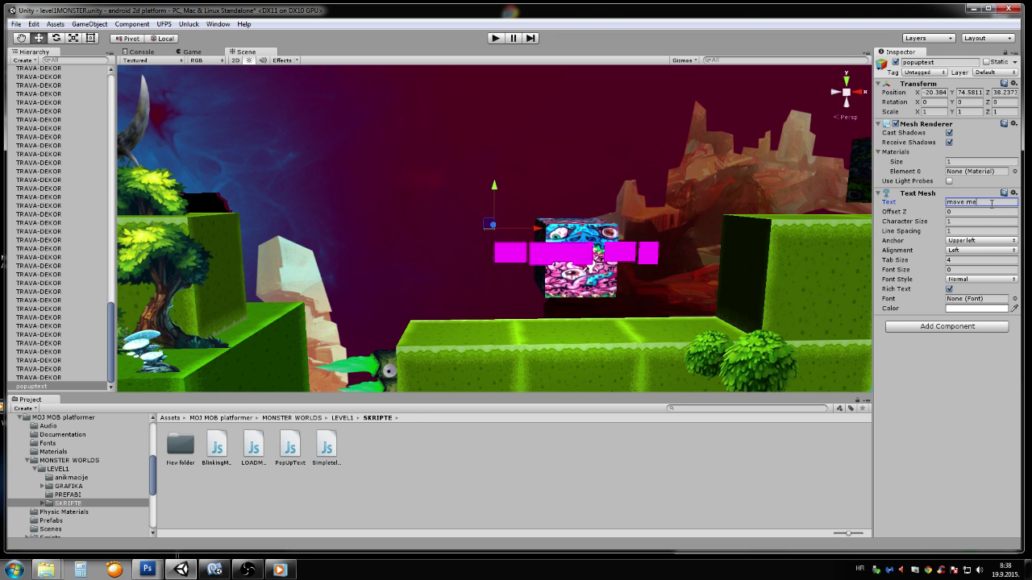
Set the Text Mesh font to the bold slanted BADABB font
{"action": "left_click", "coordinate": [1015, 298]}
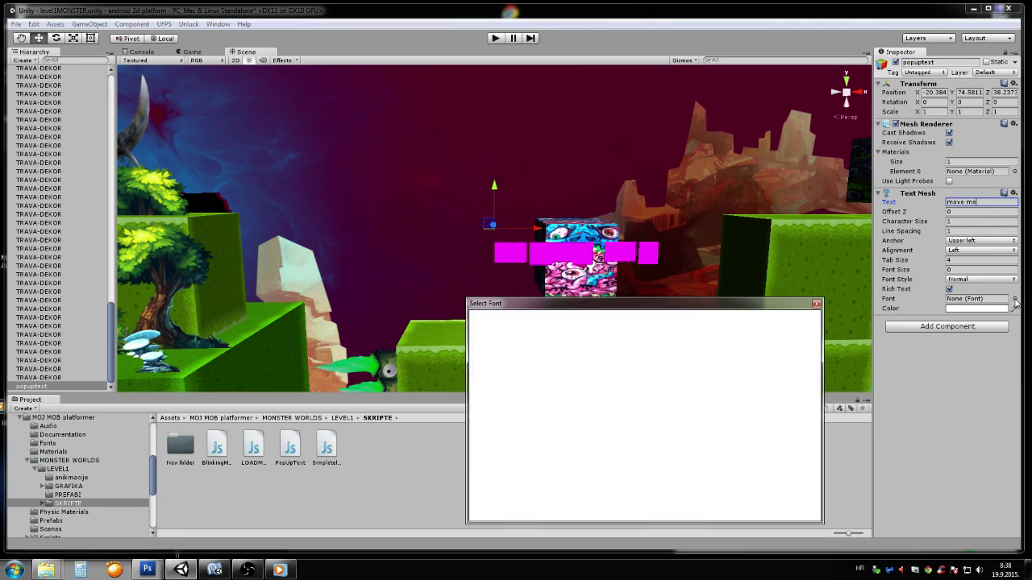
{"action": "left_click", "coordinate": [579, 362]}
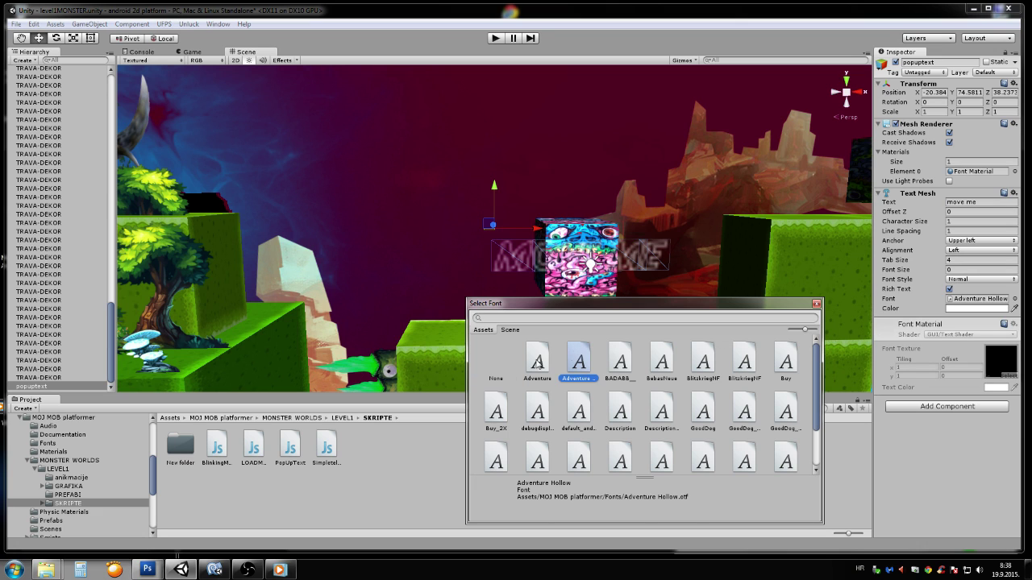
{"action": "left_click", "coordinate": [538, 365]}
{"action": "left_click", "coordinate": [614, 371]}
{"action": "left_click", "coordinate": [673, 365]}
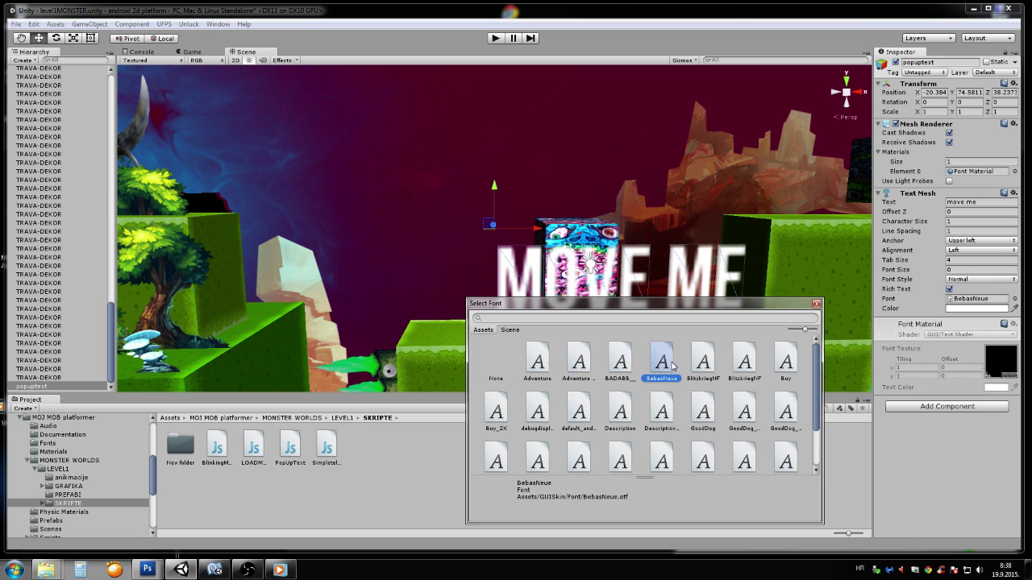
{"action": "left_click", "coordinate": [625, 371]}
{"action": "left_click", "coordinate": [816, 305]}
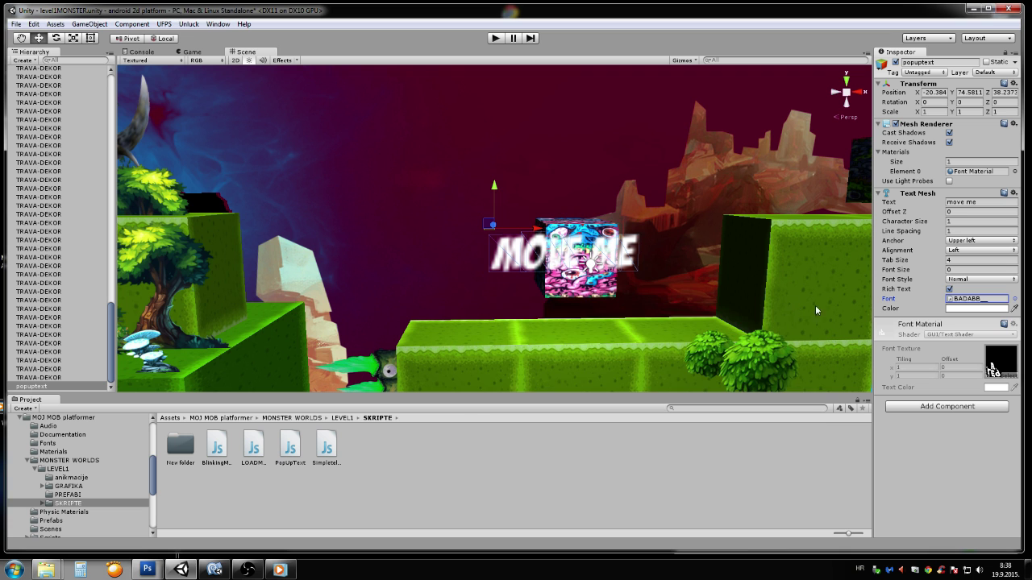
Position the MOVE ME text in front of the cube and attach the PopUpText script to popuptext
{"action": "mouse_move", "coordinate": [637, 234]}
{"action": "left_mouse_down", "text": "alt"}
{"action": "mouse_move", "coordinate": [546, 313]}
{"action": "mouse_move", "coordinate": [492, 260]}
{"action": "mouse_move", "coordinate": [470, 313]}
{"action": "left_mouse_up", "text": "alt"}
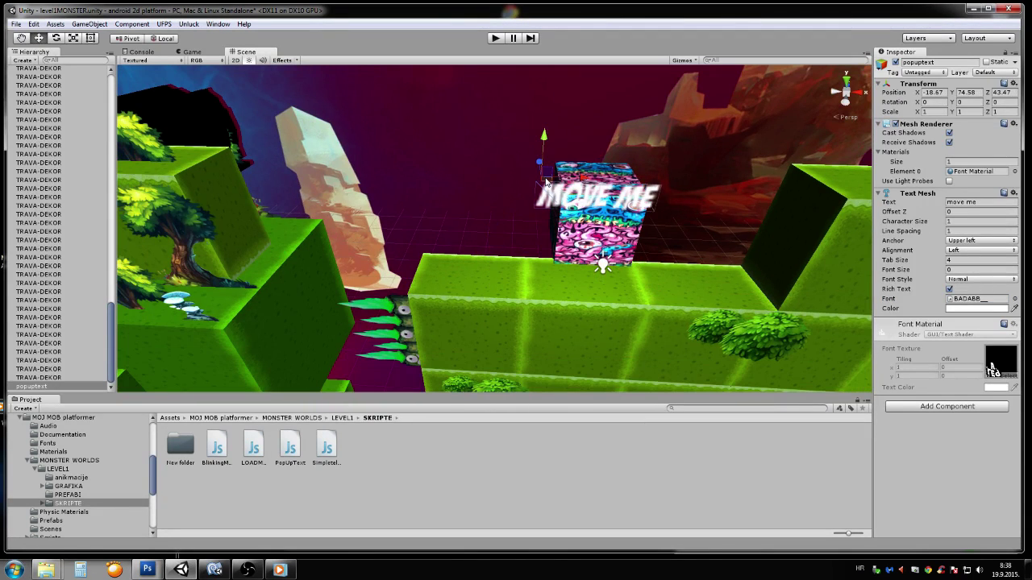
{"action": "key", "text": "f"}
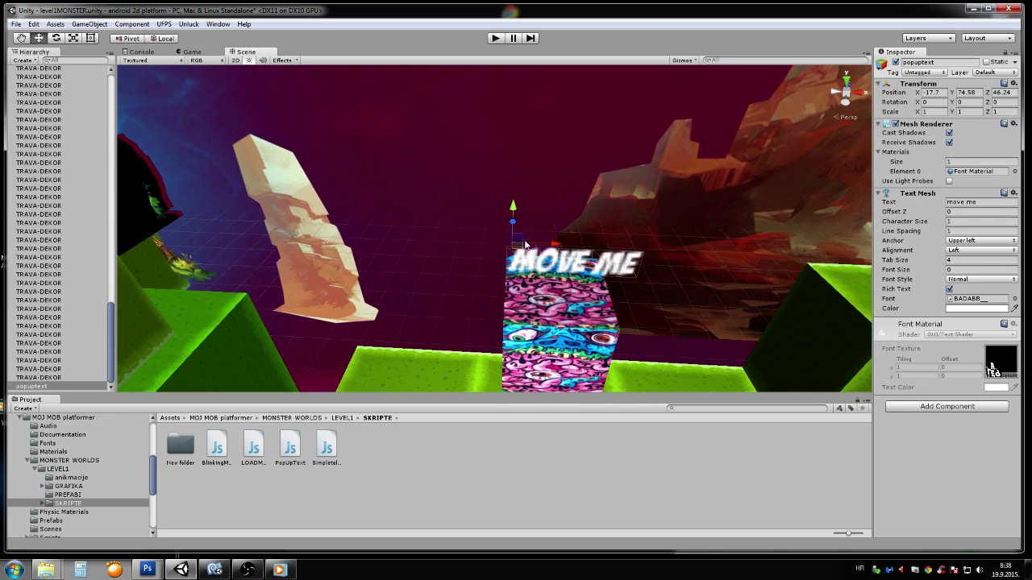
{"action": "mouse_move", "coordinate": [516, 240]}
{"action": "left_mouse_down"}
{"action": "mouse_move", "coordinate": [553, 279]}
{"action": "mouse_move", "coordinate": [529, 219]}
{"action": "mouse_move", "coordinate": [468, 252]}
{"action": "mouse_move", "coordinate": [423, 185]}
{"action": "mouse_move", "coordinate": [419, 205]}
{"action": "mouse_move", "coordinate": [409, 164]}
{"action": "mouse_move", "coordinate": [464, 225]}
{"action": "mouse_move", "coordinate": [443, 227]}
{"action": "mouse_move", "coordinate": [448, 212]}
{"action": "mouse_move", "coordinate": [348, 171]}
{"action": "mouse_move", "coordinate": [533, 283]}
{"action": "left_mouse_up"}
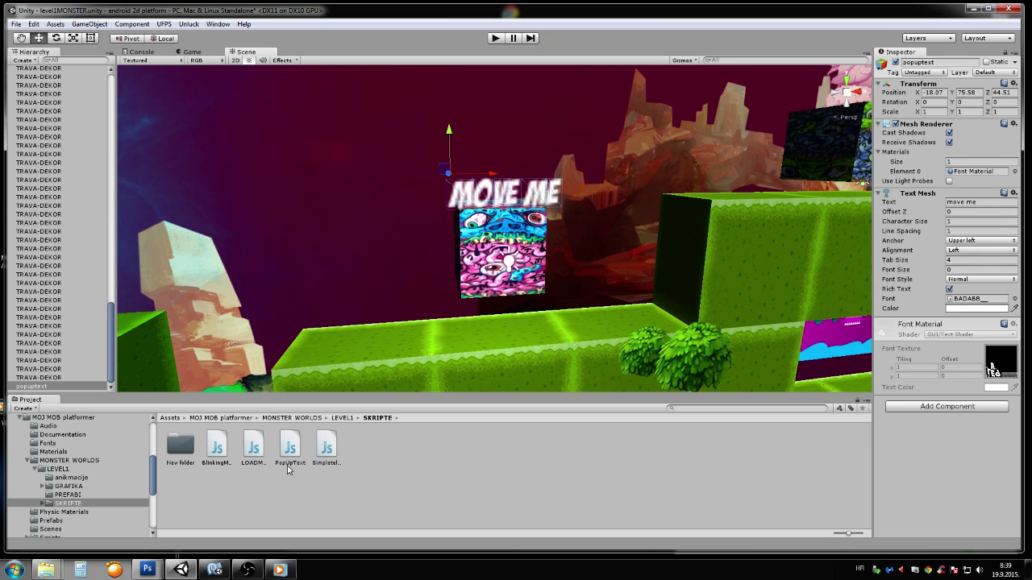
{"action": "left_click_drag", "start_coordinate": [292, 449], "coordinate": [907, 464]}
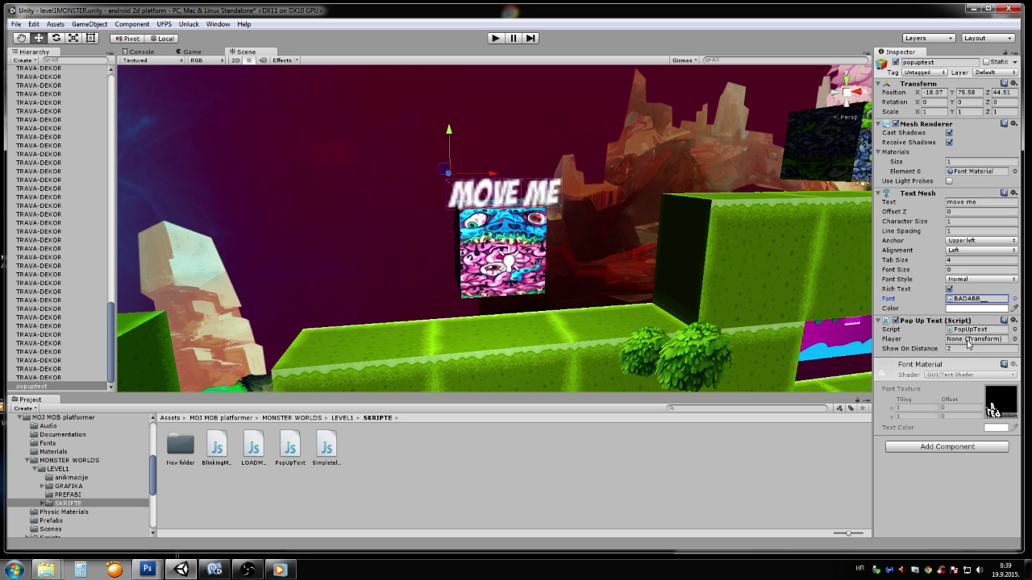
Assign the player object to the Pop Up Text script's Player field
{"action": "scroll", "coordinate": [100, 316], "scroll_direction": "up", "scroll_amount": 5}
{"action": "scroll", "coordinate": [80, 310], "scroll_direction": "up", "scroll_amount": 5}
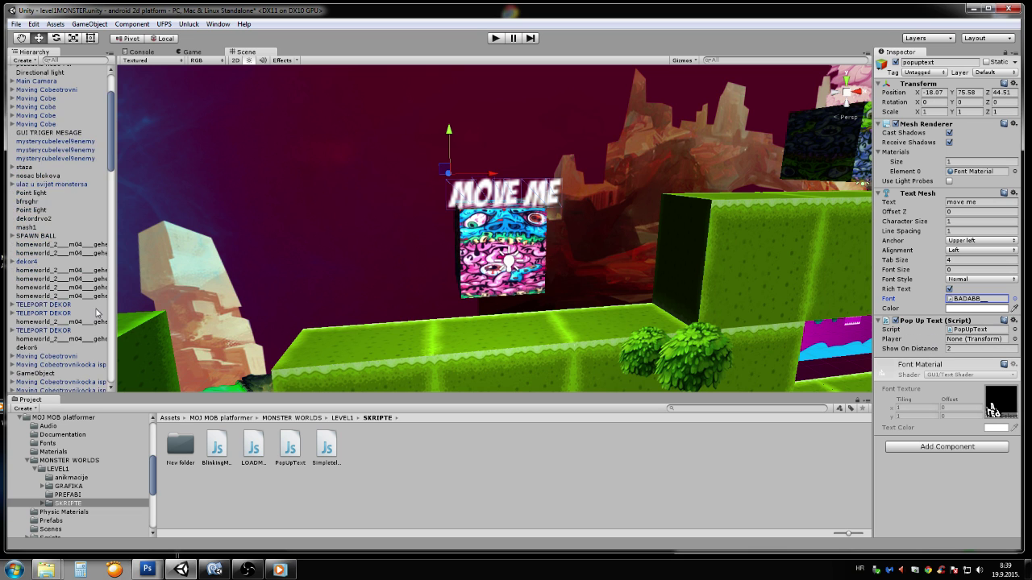
{"action": "scroll", "coordinate": [63, 303], "scroll_direction": "up", "scroll_amount": 3}
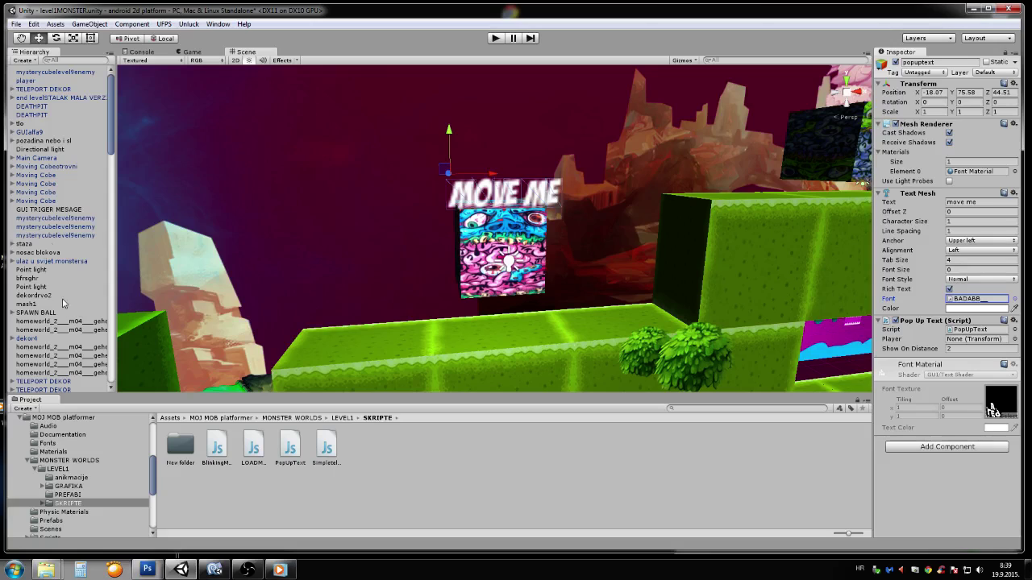
{"action": "left_click", "coordinate": [50, 82]}
{"action": "mouse_move", "coordinate": [53, 89]}
{"action": "left_mouse_down"}
{"action": "mouse_move", "coordinate": [941, 363]}
{"action": "mouse_move", "coordinate": [974, 344]}
{"action": "left_mouse_up"}
Parent popuptext under the Moving Cobe cube in the Hierarchy
{"action": "scroll", "coordinate": [422, 229], "scroll_direction": "down", "scroll_amount": 2}
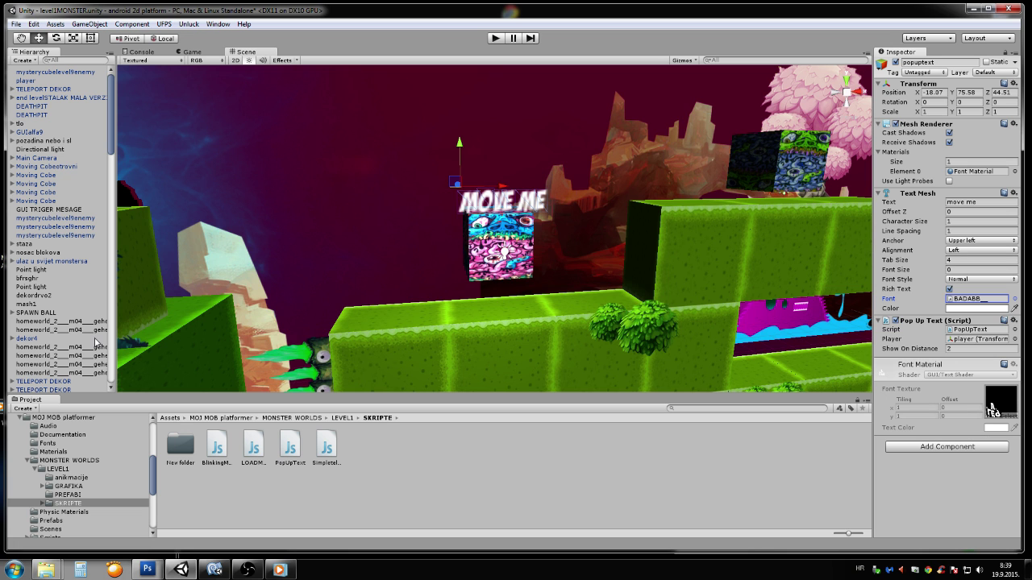
{"action": "scroll", "coordinate": [58, 253], "scroll_direction": "down", "scroll_amount": 10}
{"action": "scroll", "coordinate": [64, 274], "scroll_direction": "down", "scroll_amount": 10}
{"action": "scroll", "coordinate": [73, 298], "scroll_direction": "down", "scroll_amount": 5}
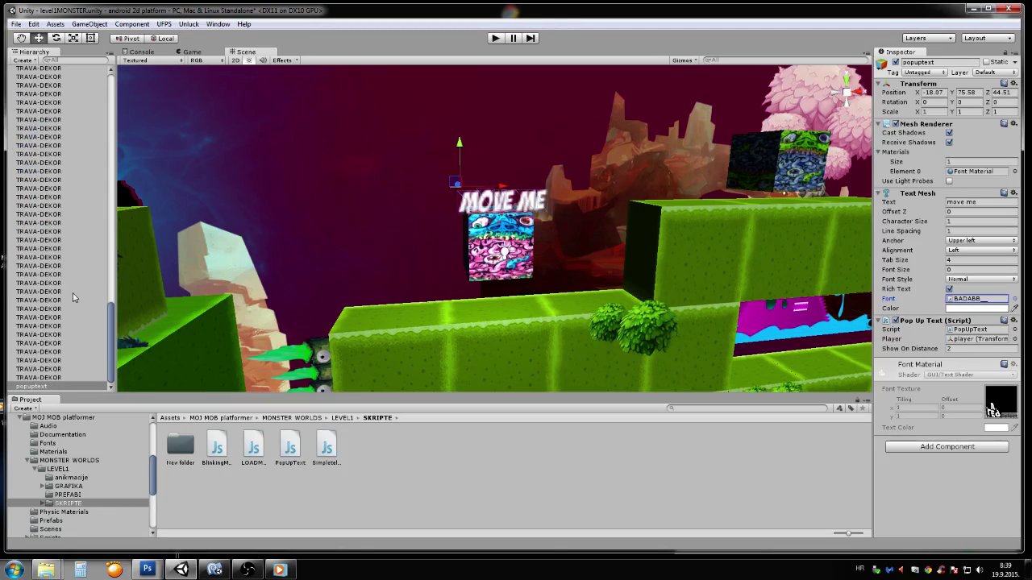
{"action": "left_click", "coordinate": [523, 254]}
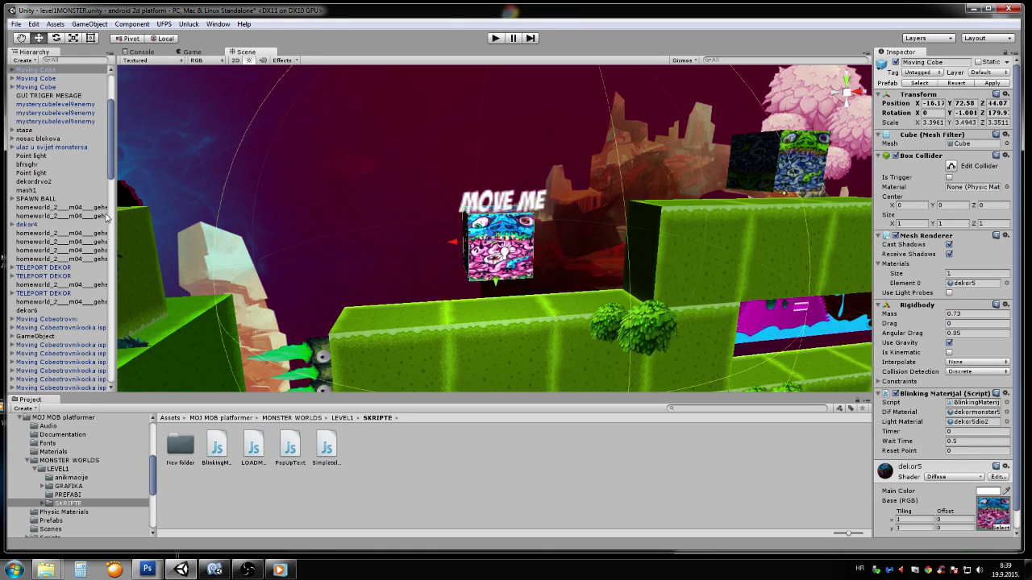
{"action": "scroll", "coordinate": [40, 237], "scroll_direction": "up", "scroll_amount": 2}
{"action": "scroll", "coordinate": [45, 145], "scroll_direction": "down", "scroll_amount": 5}
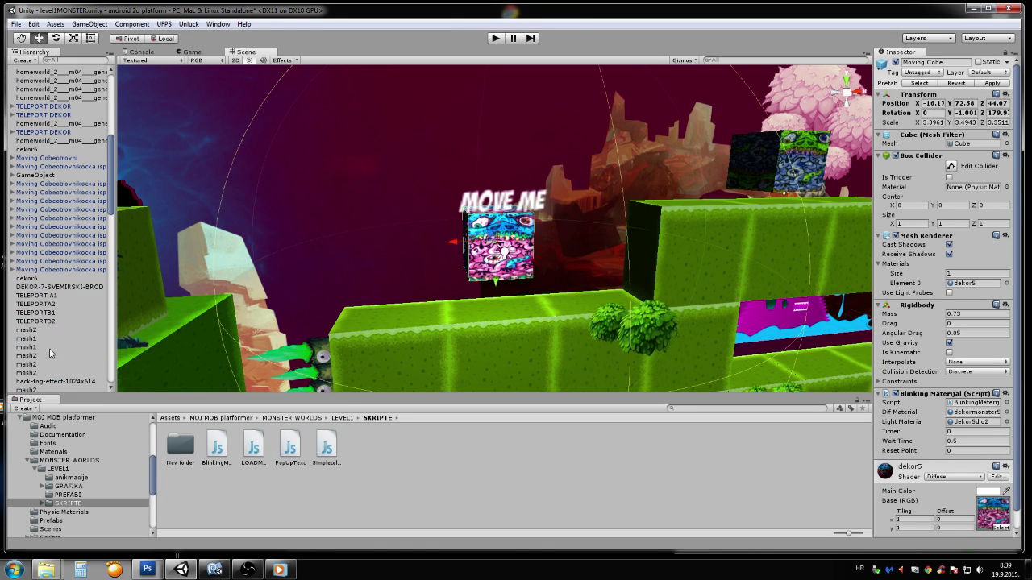
{"action": "scroll", "coordinate": [45, 242], "scroll_direction": "down", "scroll_amount": 10}
{"action": "scroll", "coordinate": [47, 363], "scroll_direction": "down", "scroll_amount": 5}
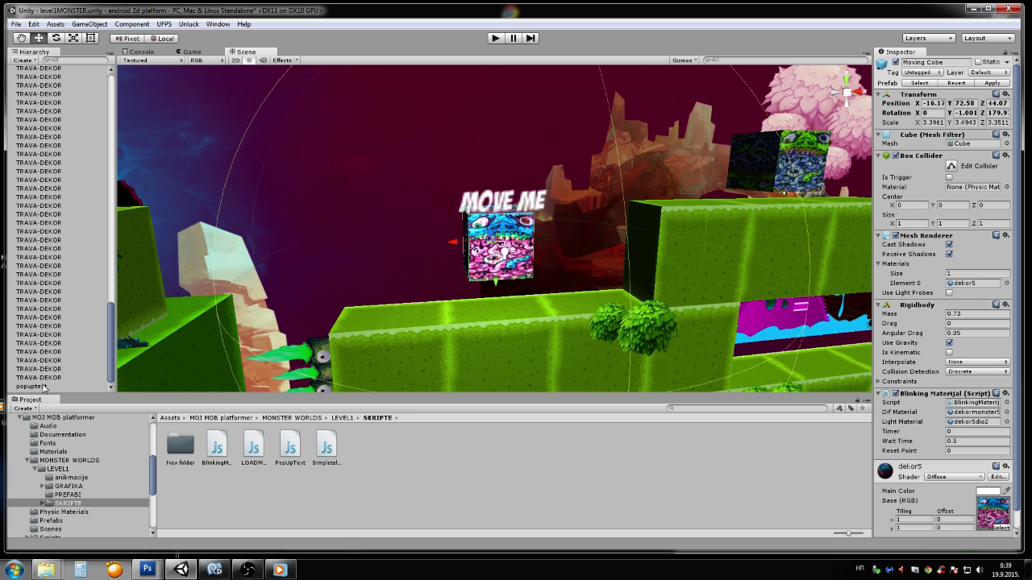
{"action": "left_click_drag", "start_coordinate": [45, 387], "coordinate": [76, 68]}
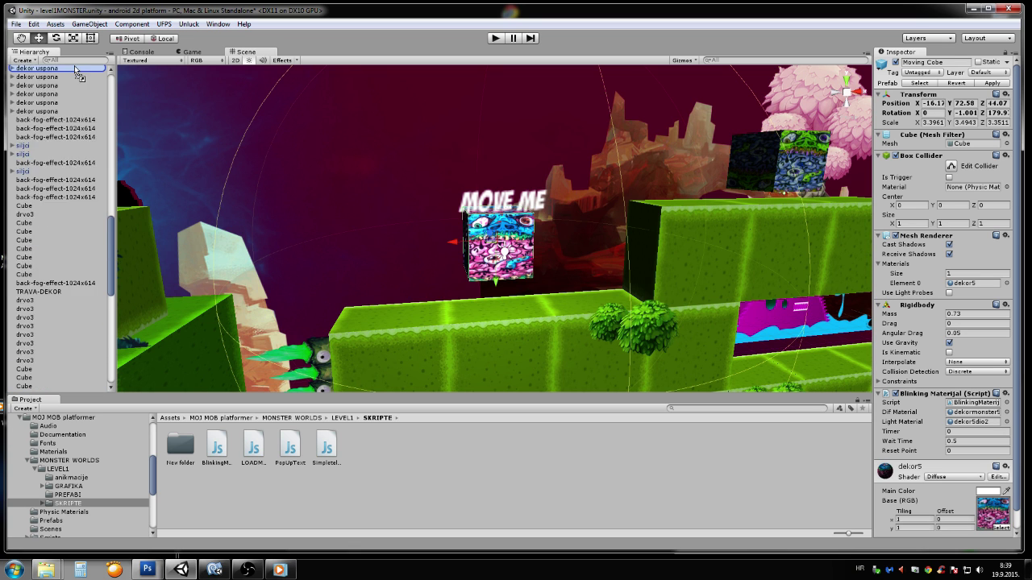
{"action": "left_click_drag", "start_coordinate": [76, 68], "coordinate": [50, 180]}
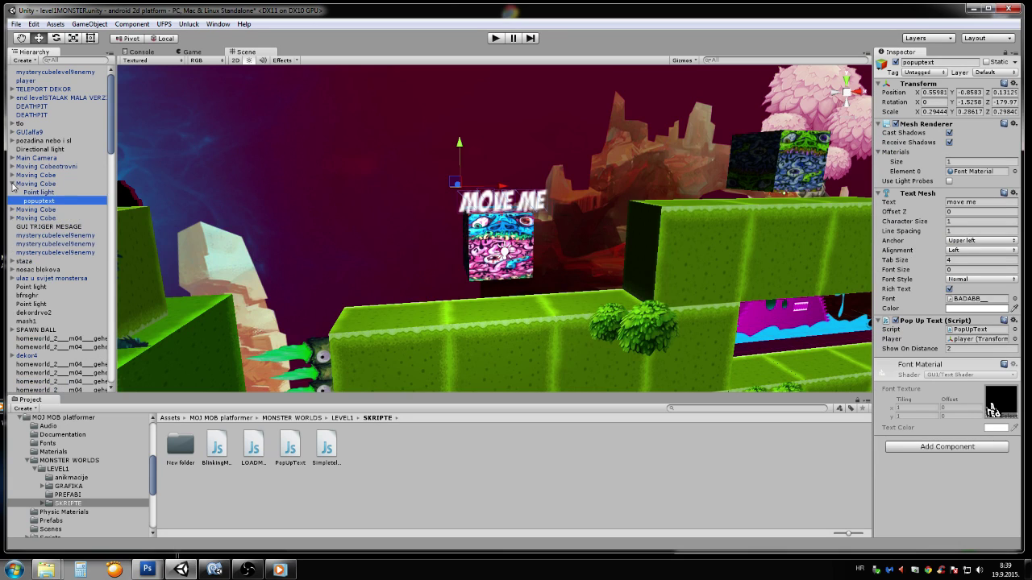
{"action": "left_click", "coordinate": [12, 185]}
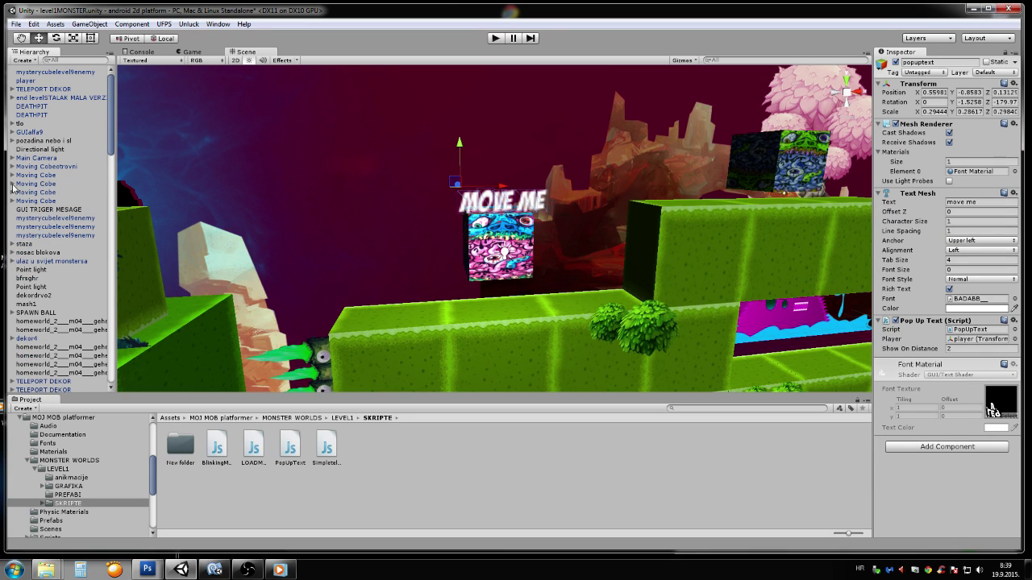
{"action": "left_click", "coordinate": [496, 40]}
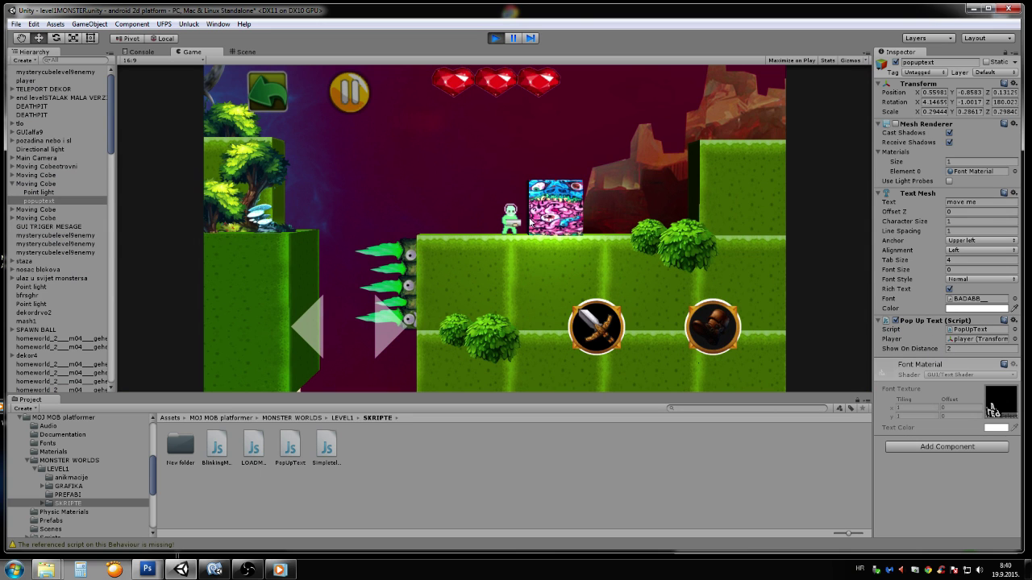
{"action": "key", "text": "Right"}
{"action": "key", "text": "space"}
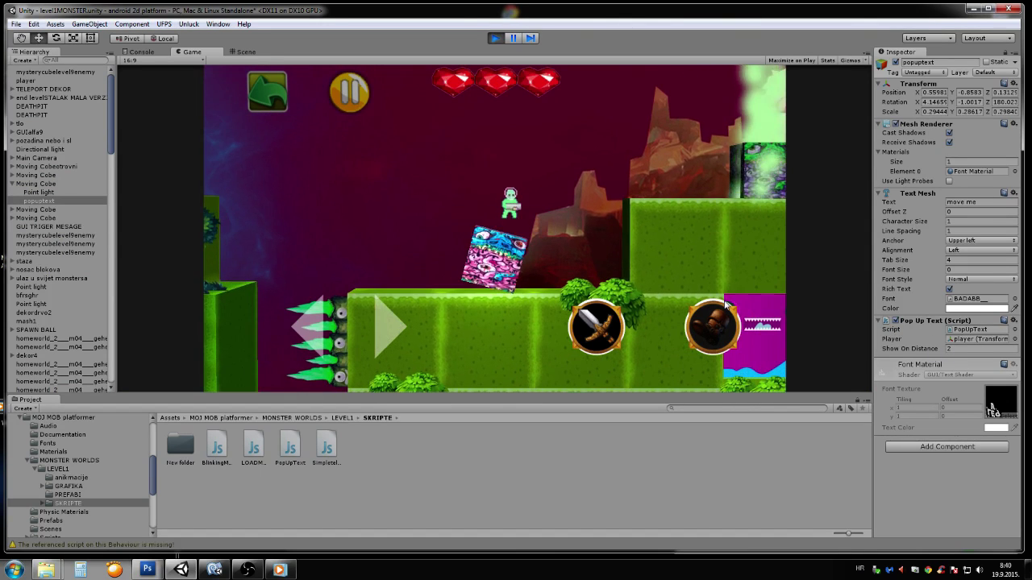
{"action": "key", "text": "Left"}
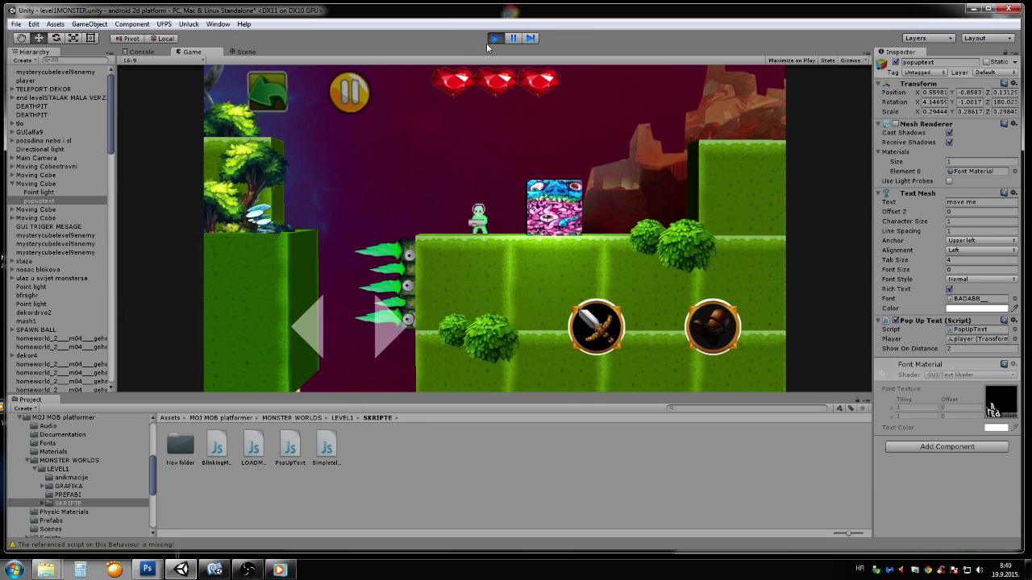
{"action": "left_click", "coordinate": [495, 38]}
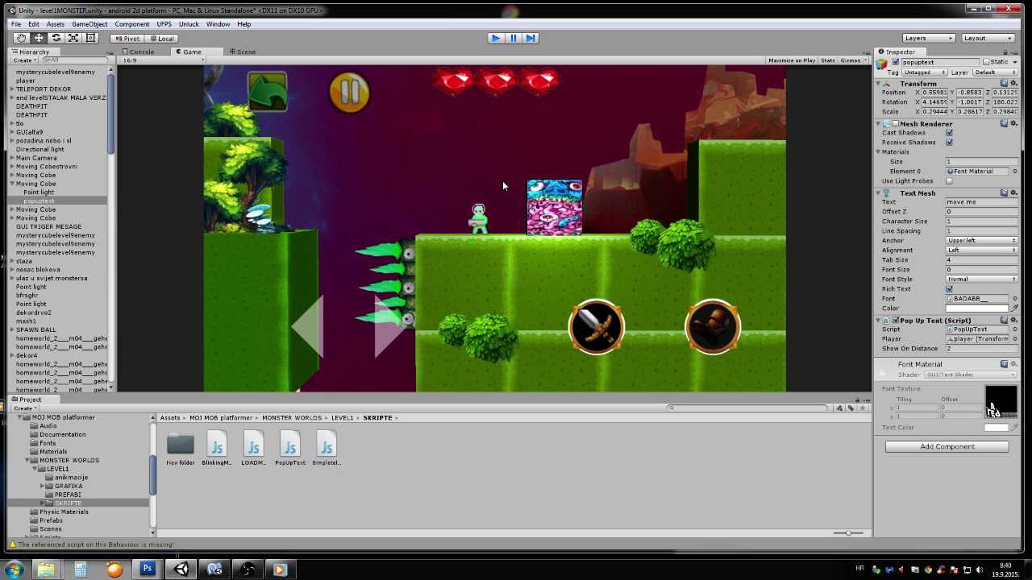
Raise Show On Distance to 8 and play-test MOVE ME appearing on the moving cube
{"action": "left_click", "coordinate": [960, 348]}
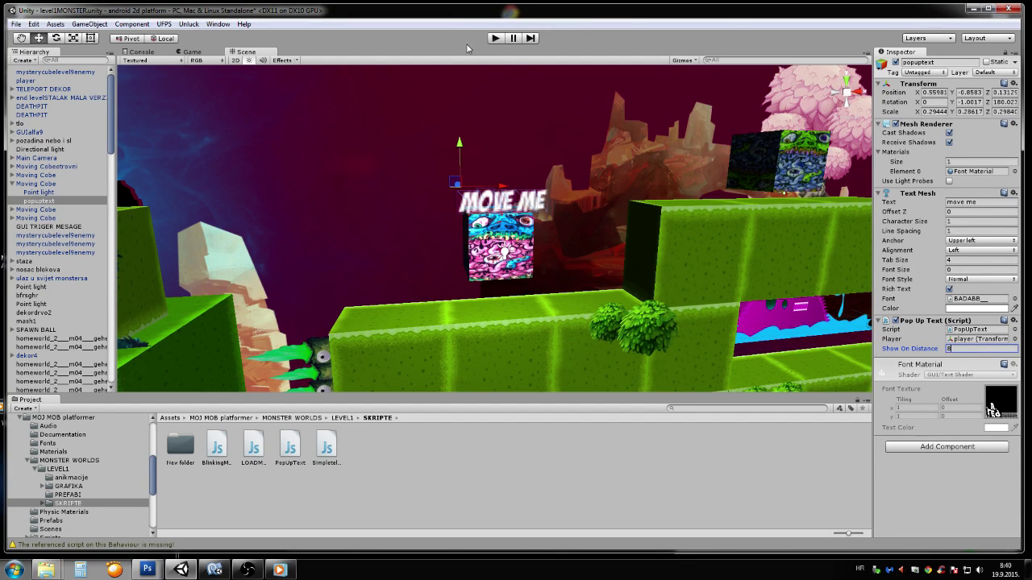
{"action": "type", "text": "8"}
{"action": "left_click", "coordinate": [494, 40]}
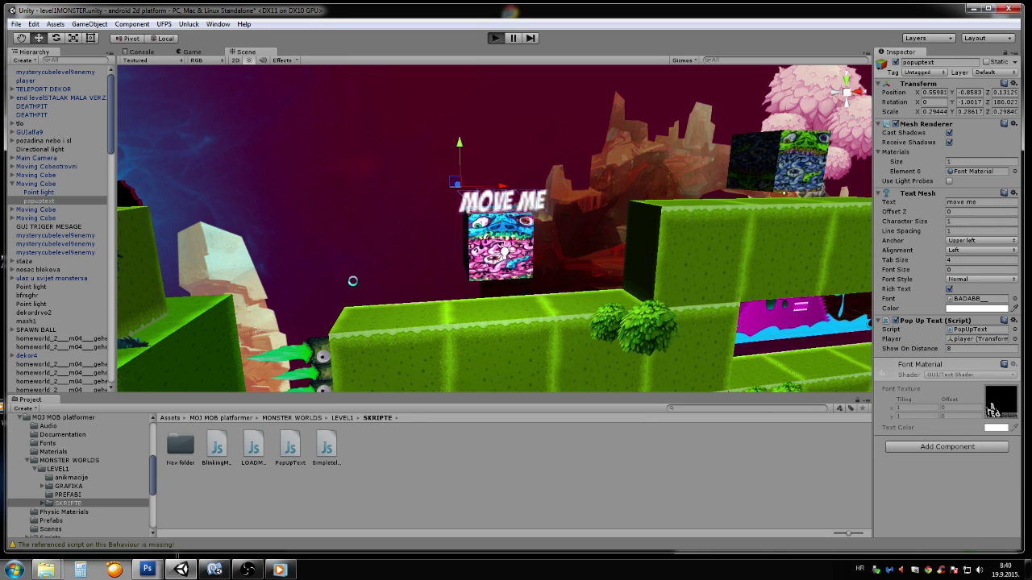
{"action": "key", "text": "ctrl+p"}
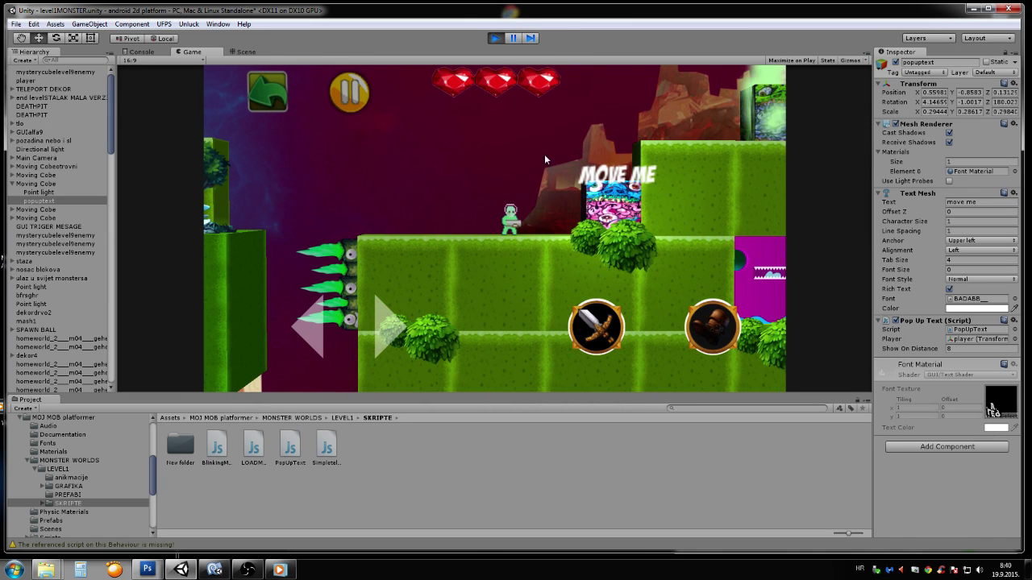
{"action": "left_click", "coordinate": [495, 38]}
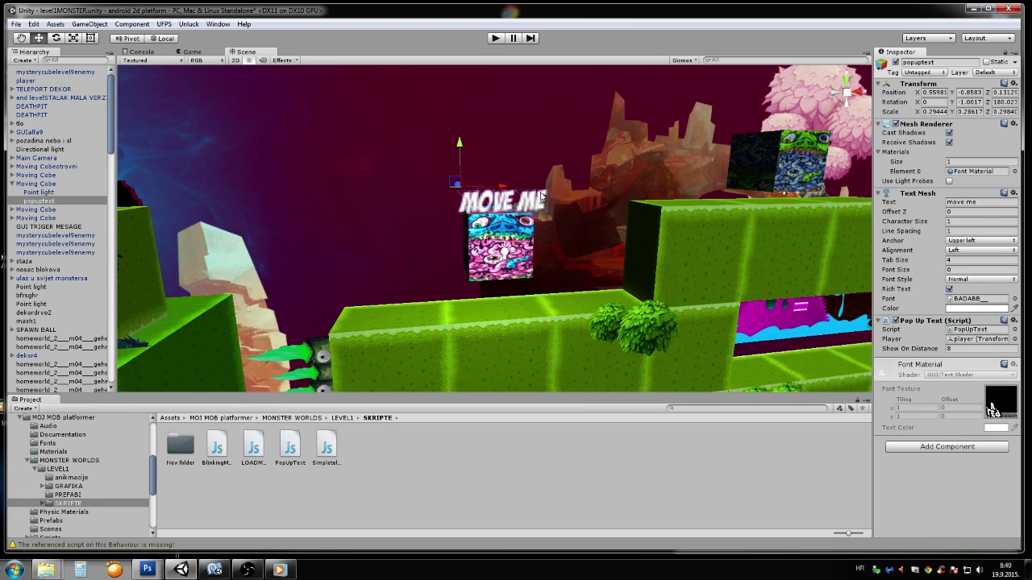
Orbit the Scene view around the MOVE ME cube, then bring the OBS window back up
{"action": "left_click_drag", "start_coordinate": [482, 240], "coordinate": [543, 275], "text": "alt"}
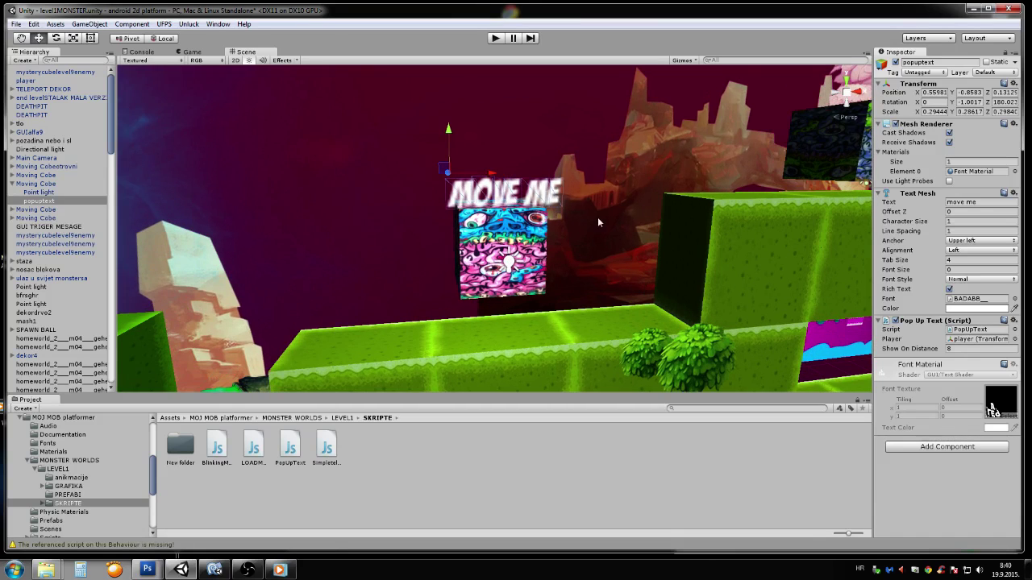
{"action": "mouse_move", "coordinate": [597, 217]}
{"action": "left_mouse_down", "text": "alt"}
{"action": "mouse_move", "coordinate": [542, 178]}
{"action": "mouse_move", "coordinate": [512, 250]}
{"action": "left_mouse_up", "text": "alt"}
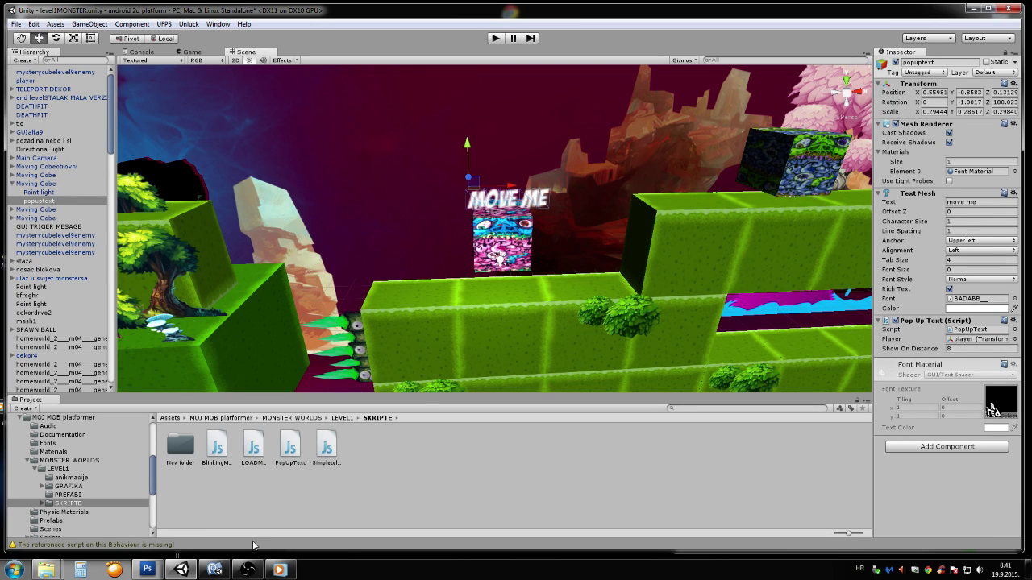
{"action": "left_click", "coordinate": [250, 574]}
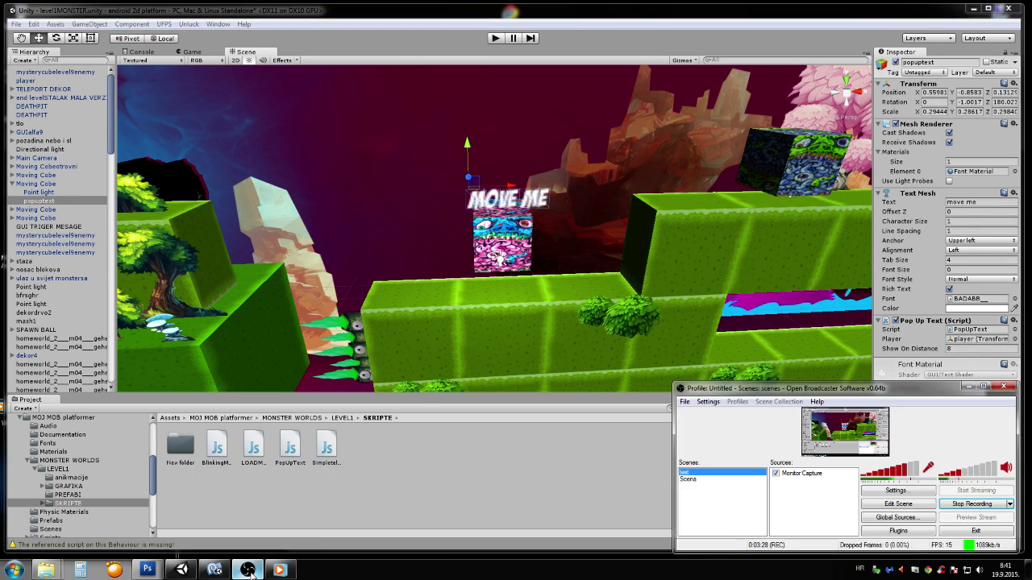